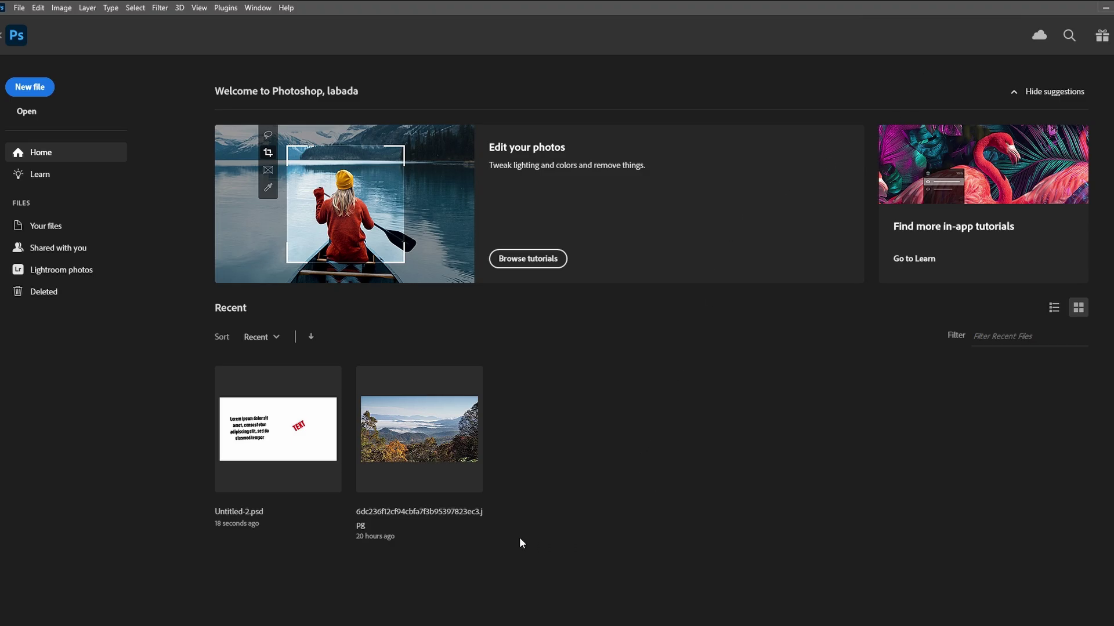
Switch the recent files to list view and back to thumbnails, then open File > Open Recent.
click(261, 337)
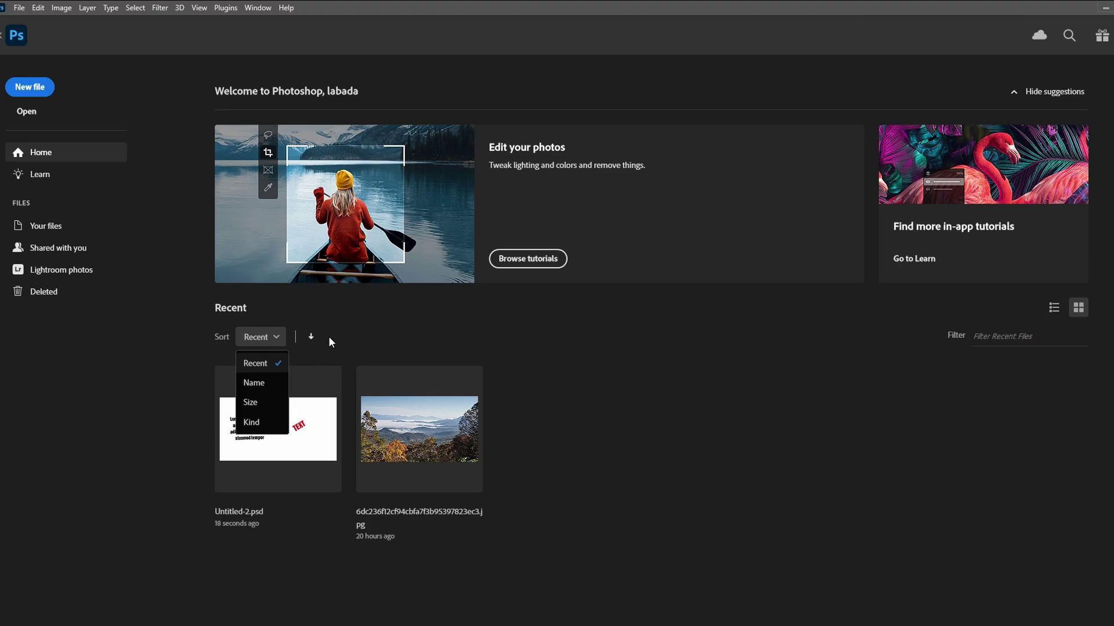
click(1054, 308)
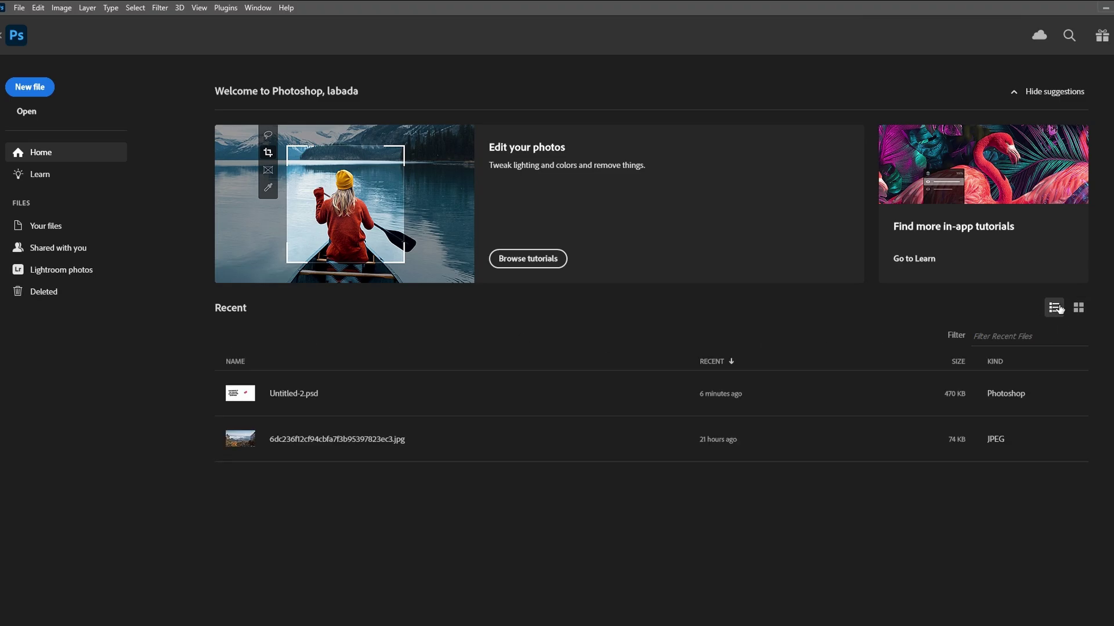
click(1078, 308)
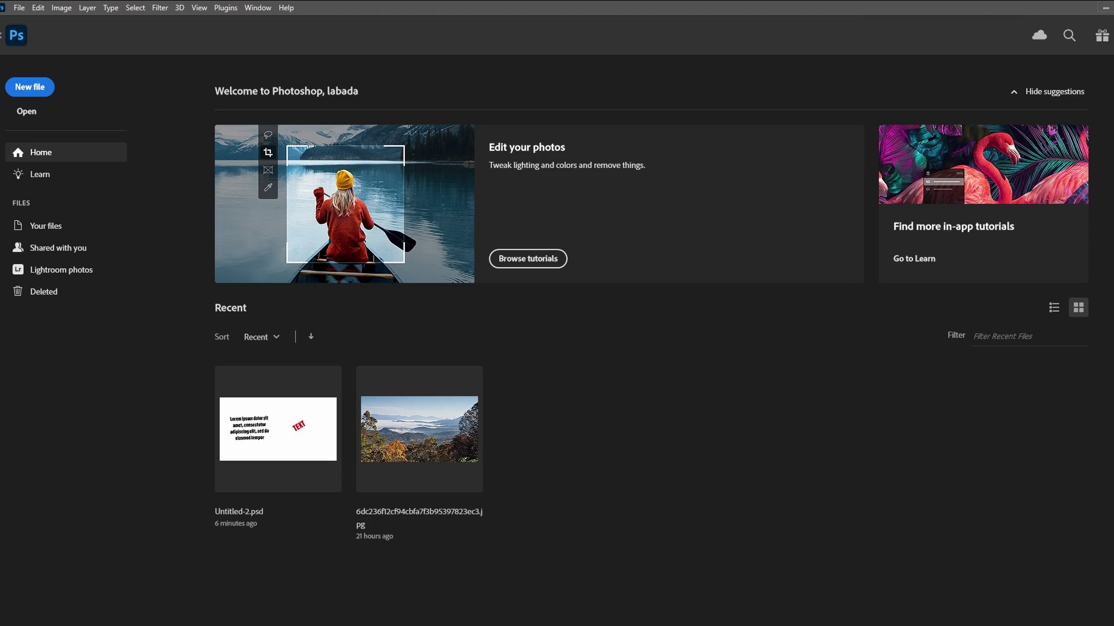
click(18, 7)
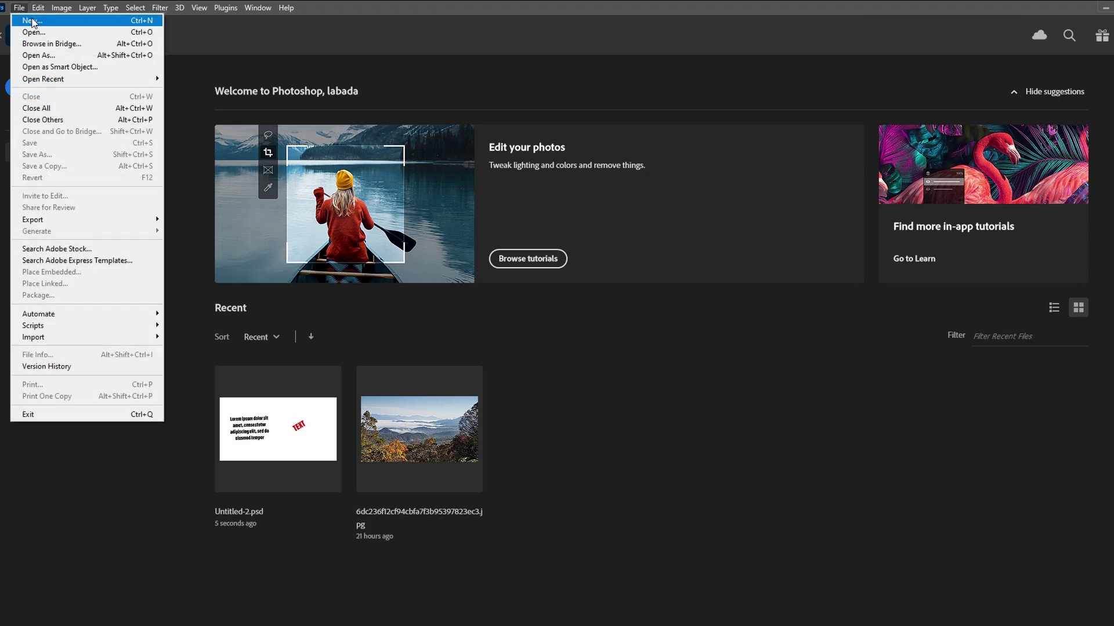
mouse_move(43, 79)
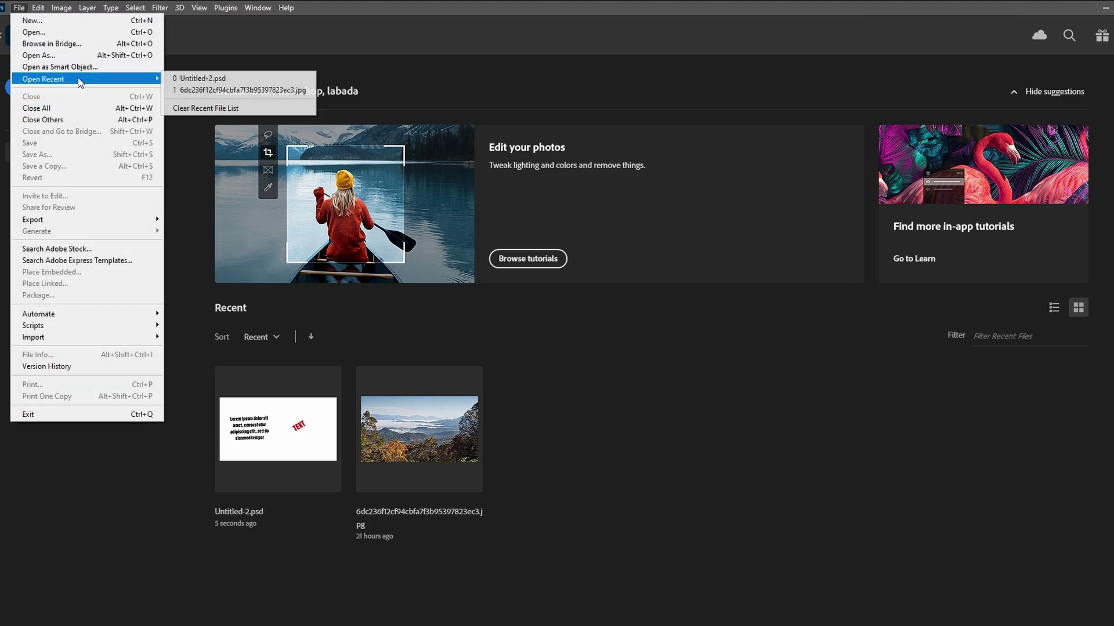
Clear the recent file list, removing Untitled-2.psd and the JPEG photo.
click(206, 107)
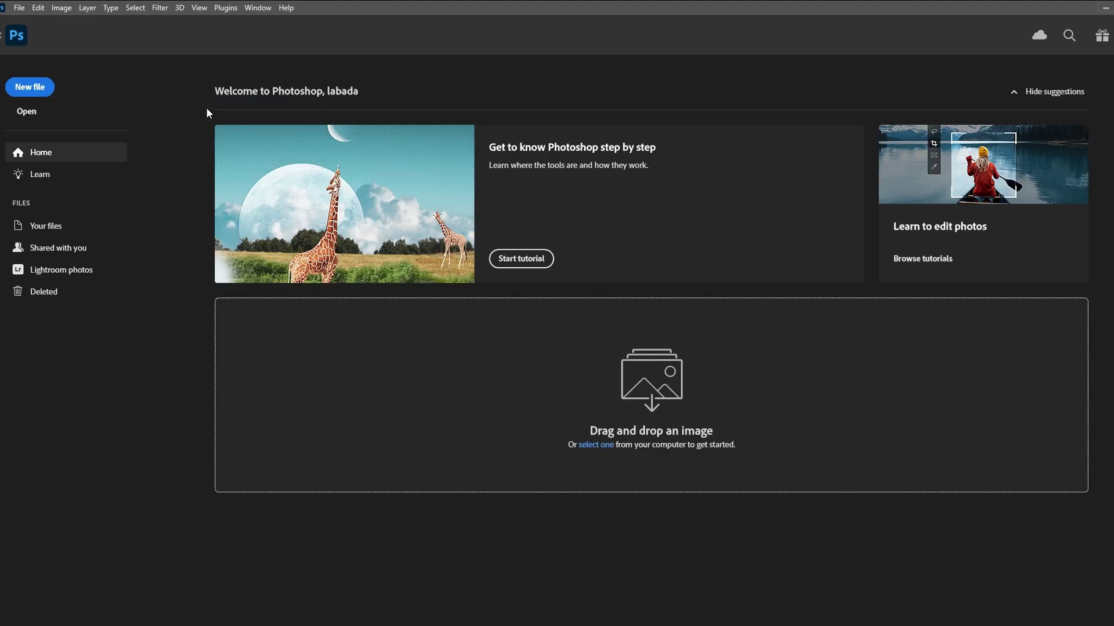